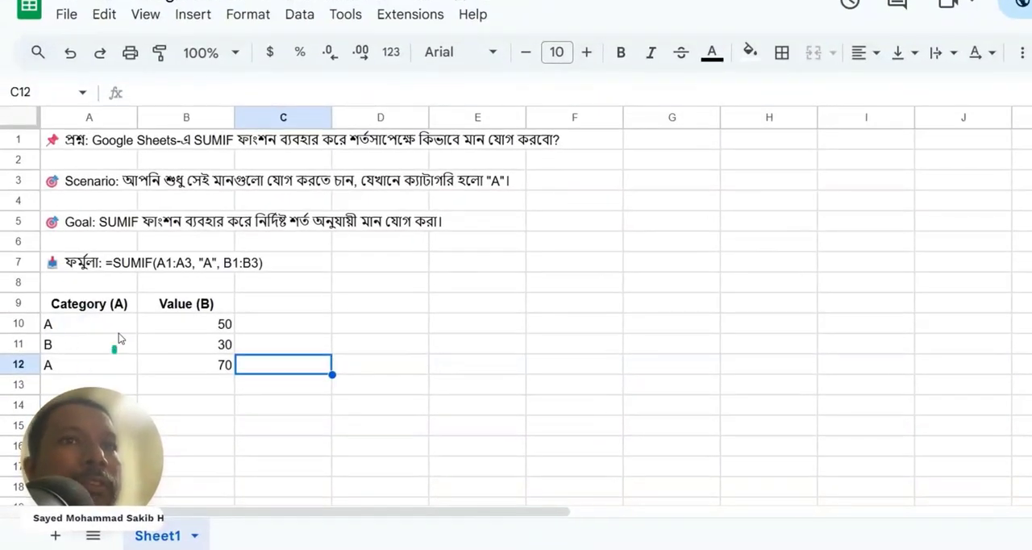
- Examine the categories and values in A10:B12, comparing the rows whose category is A
click(57, 326)
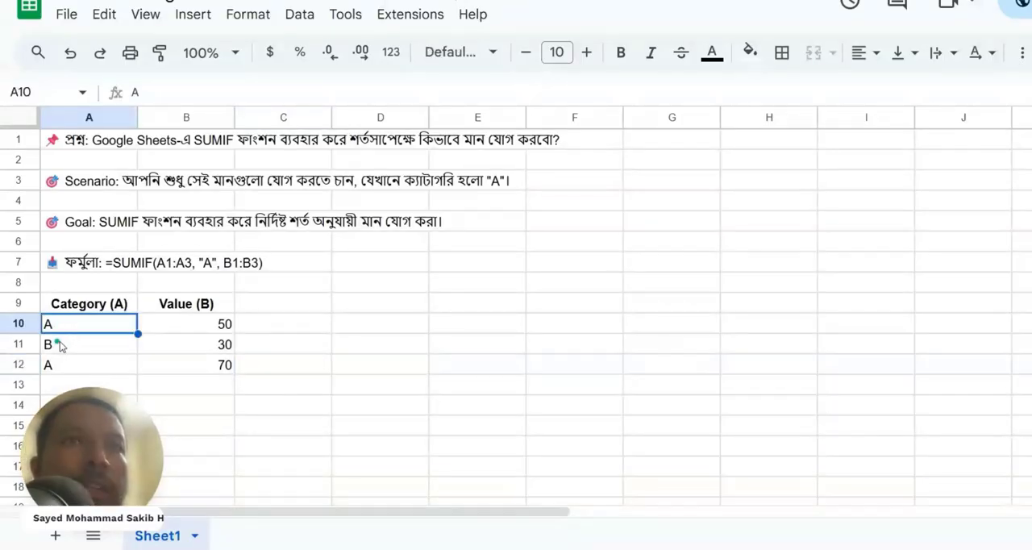
click(73, 347)
click(68, 367)
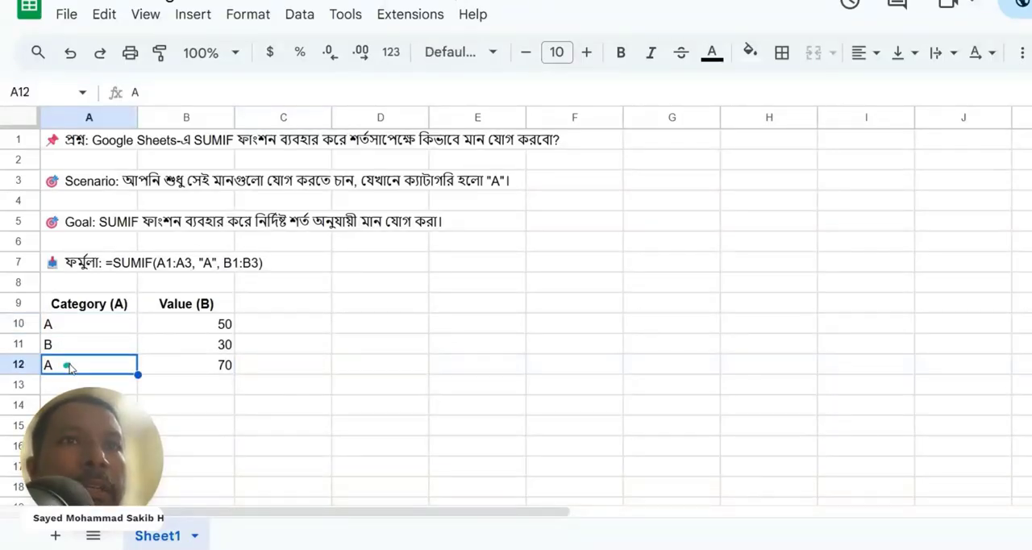
click(216, 324)
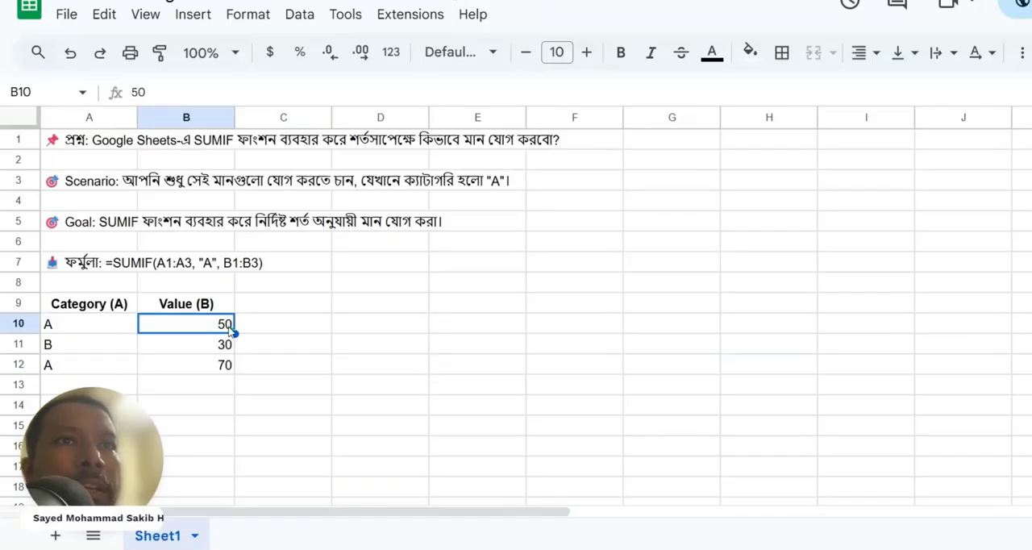
click(226, 345)
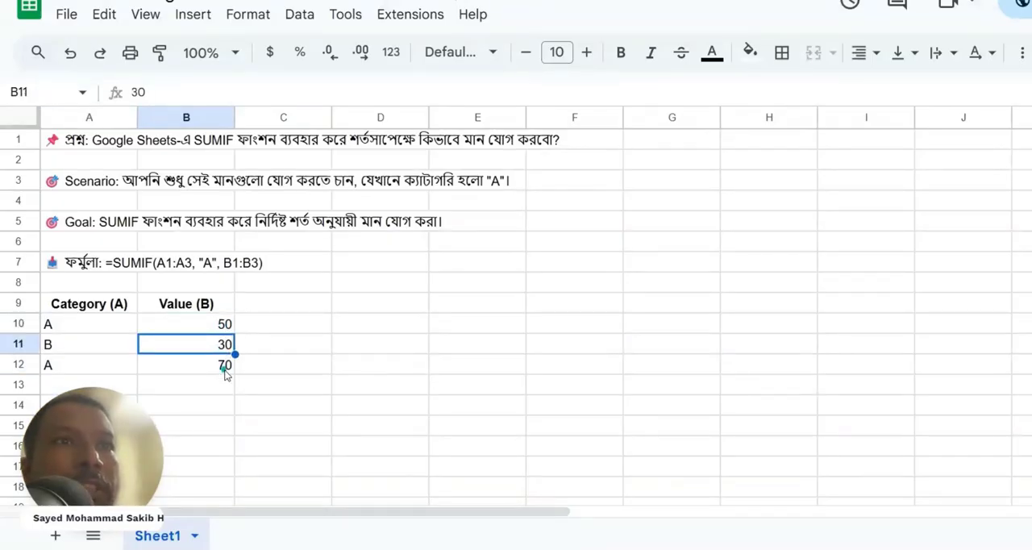
click(226, 367)
drag(223, 324, 209, 350)
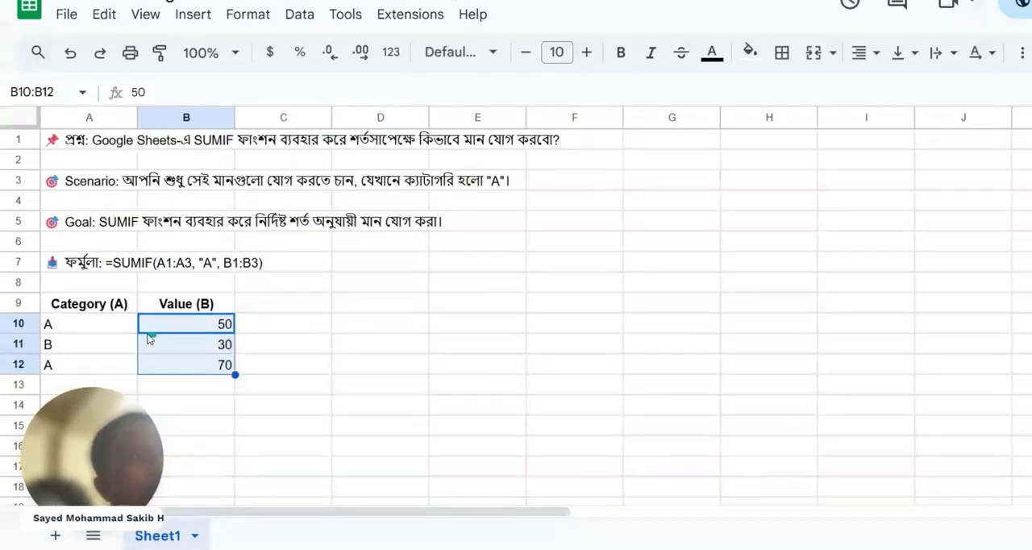
click(77, 325)
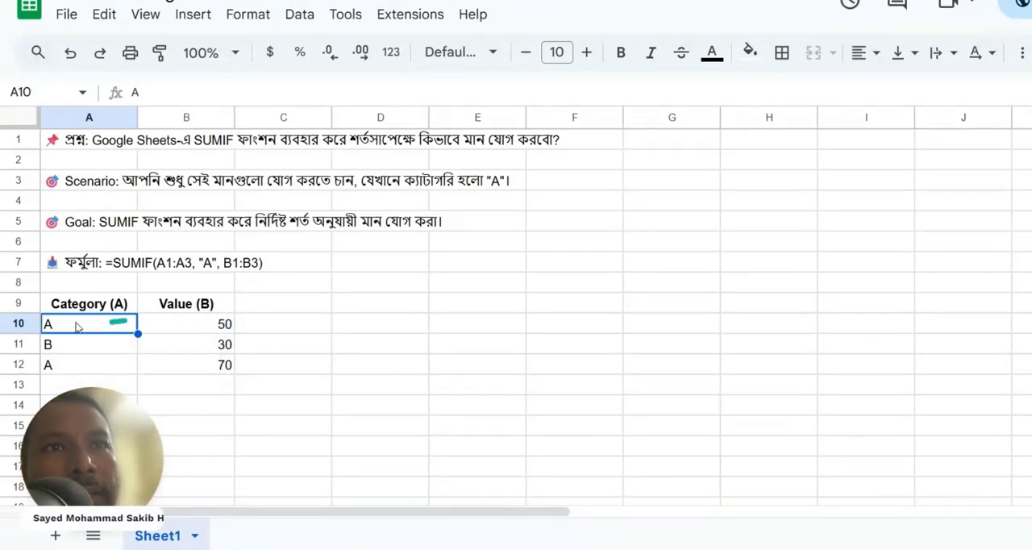
click(228, 327)
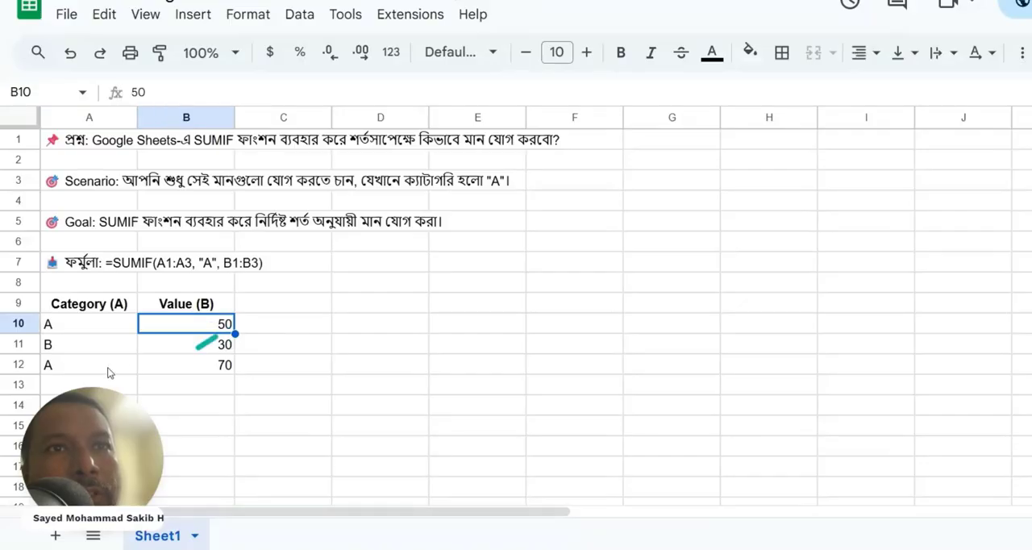
click(90, 369)
click(226, 371)
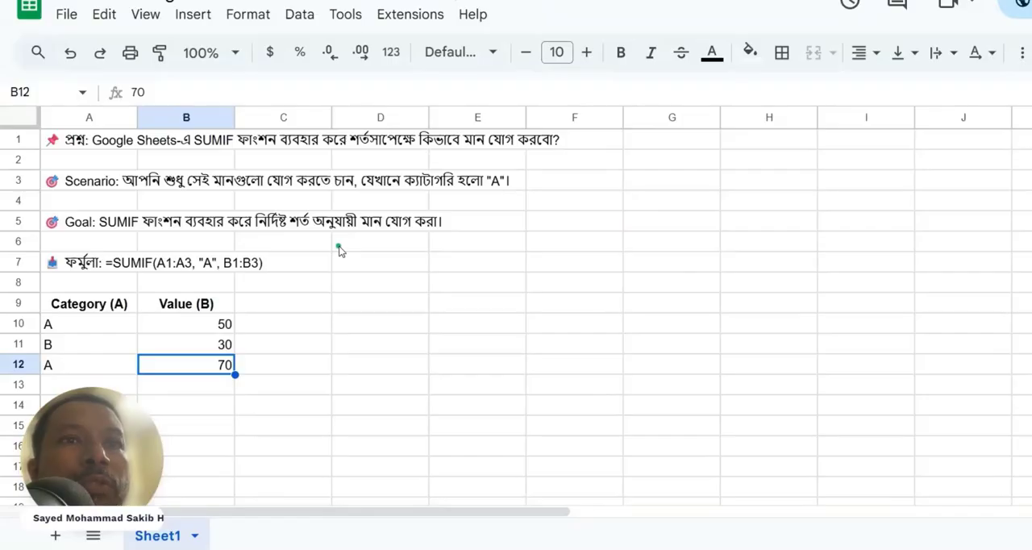
- Begin a SUMIF formula in cell D10 with A10:A12 as the criteria range
click(348, 327)
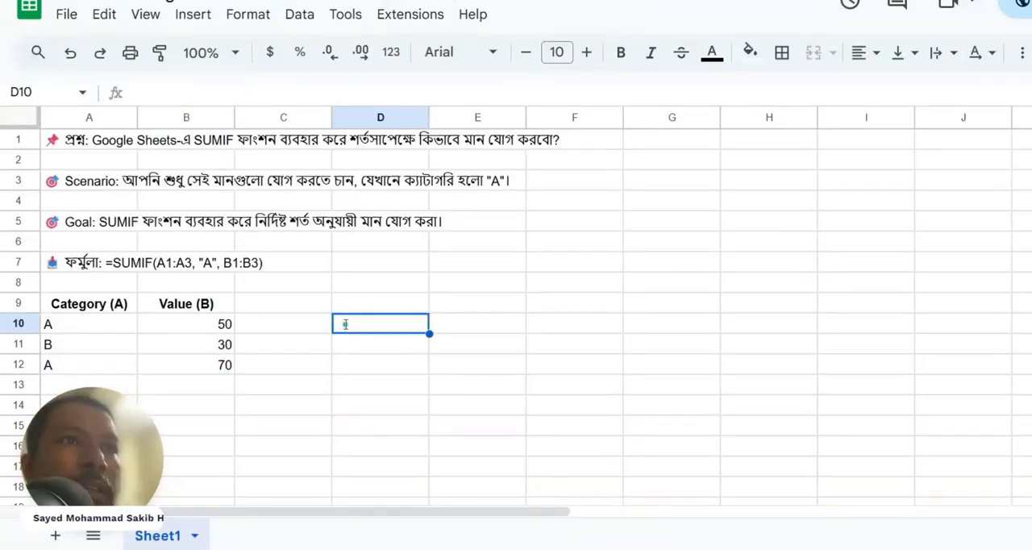
text(=)
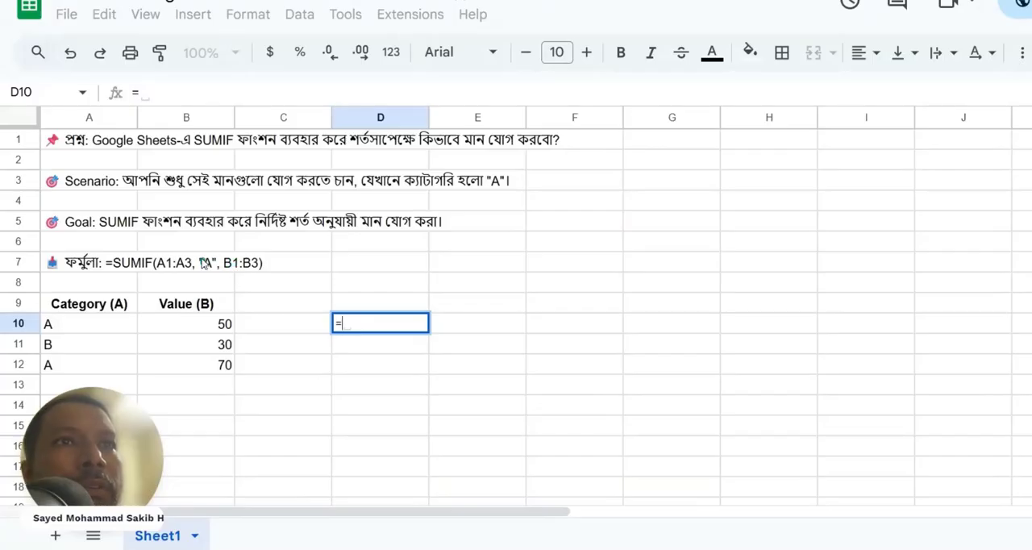
drag(206, 262, 196, 266)
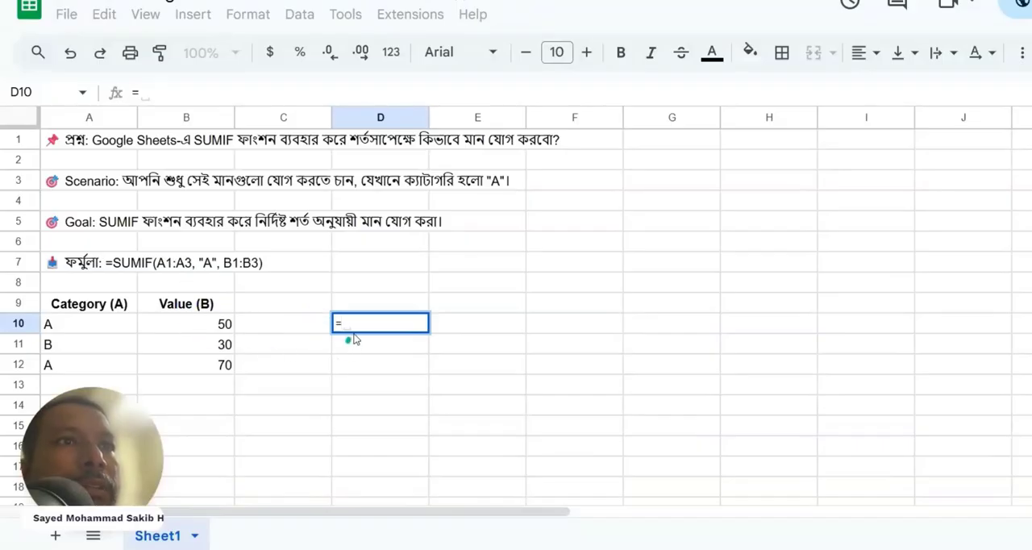
text(sum)
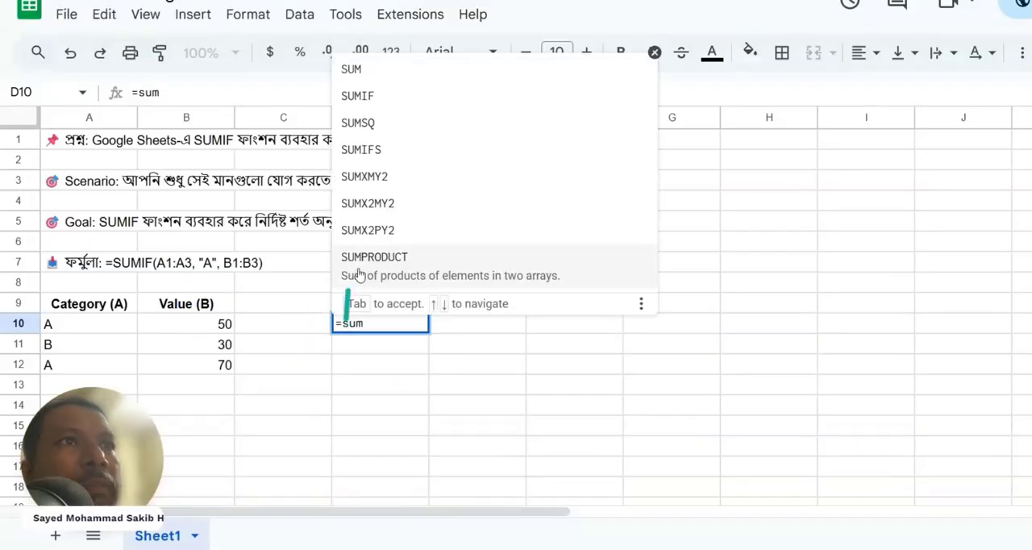
click(369, 103)
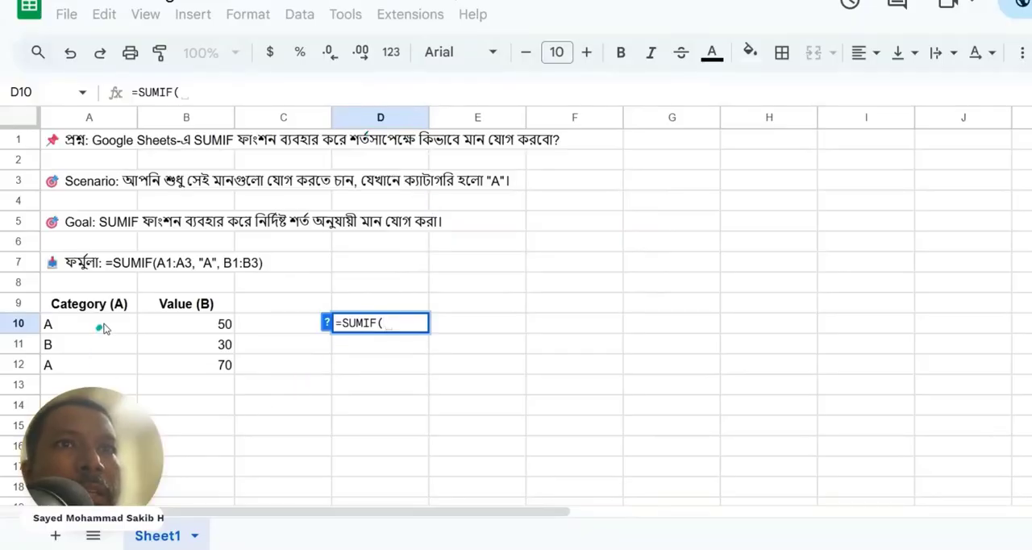
drag(103, 328, 107, 367)
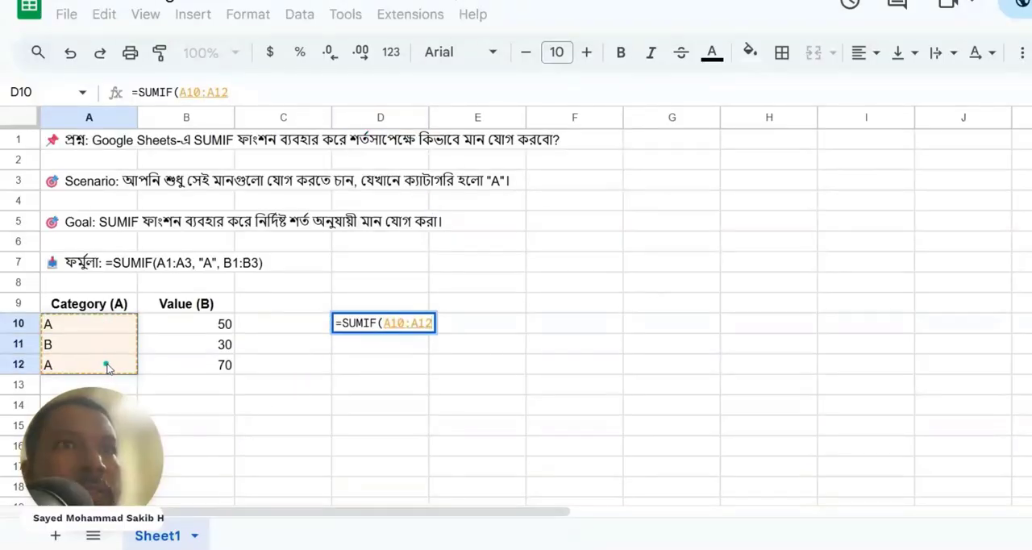
text(,)
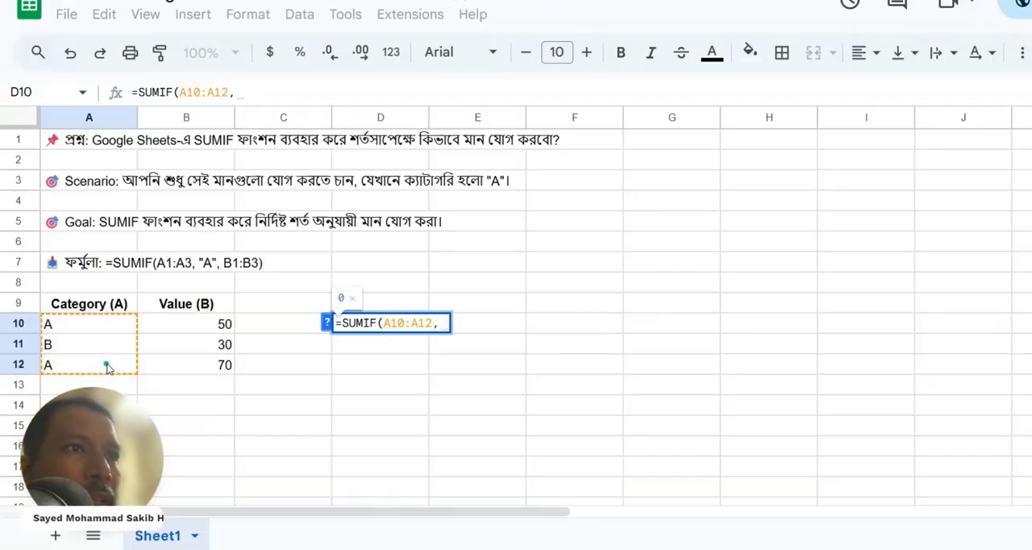
text("")
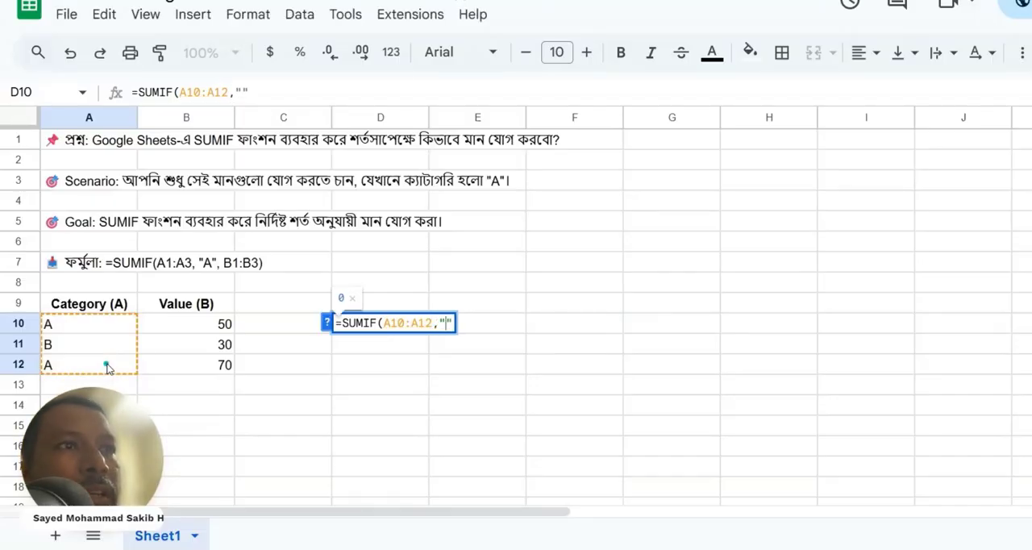
text(A)
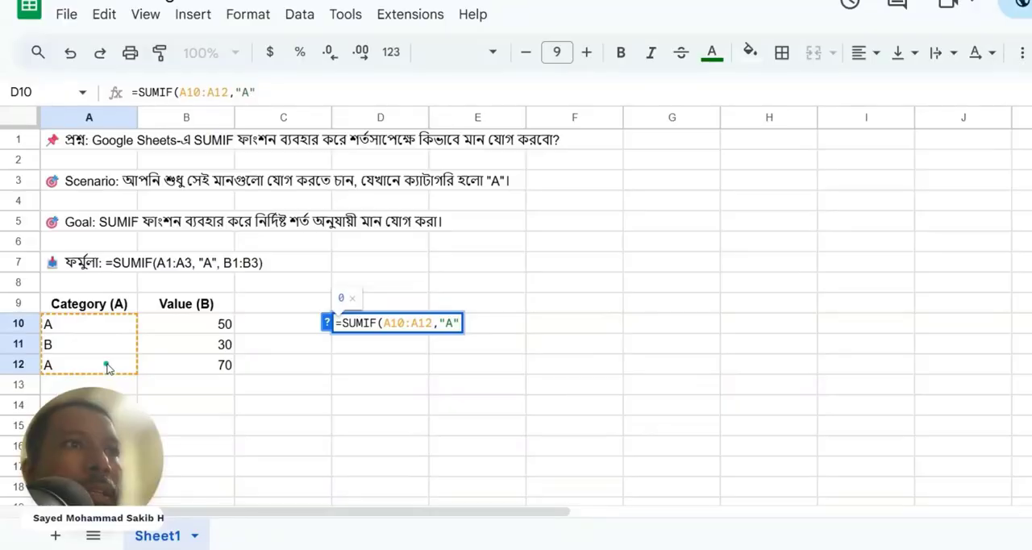
text(,)
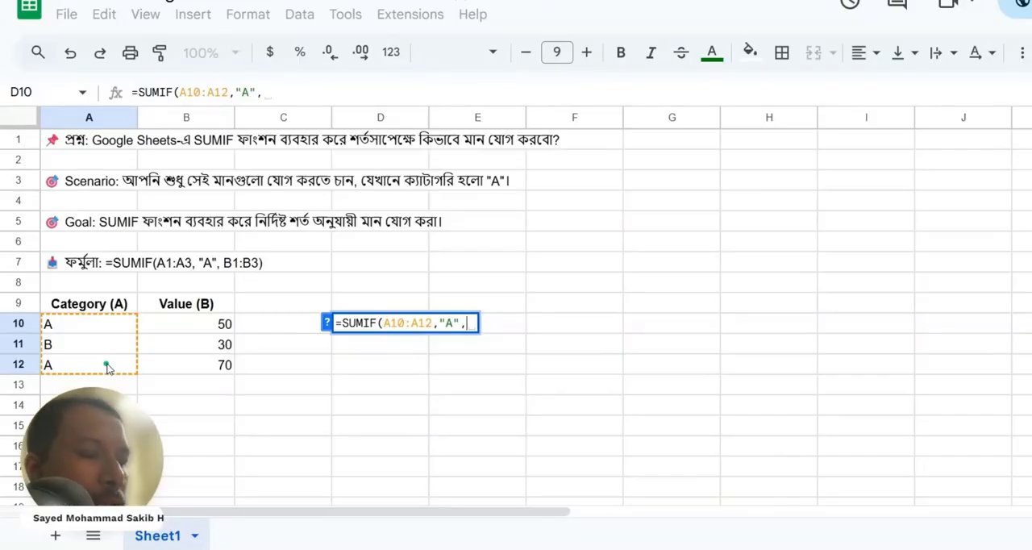
- Complete the D10 formula with criterion "A" and sum range B10:B12, and check its result against B10 and B12
text("")
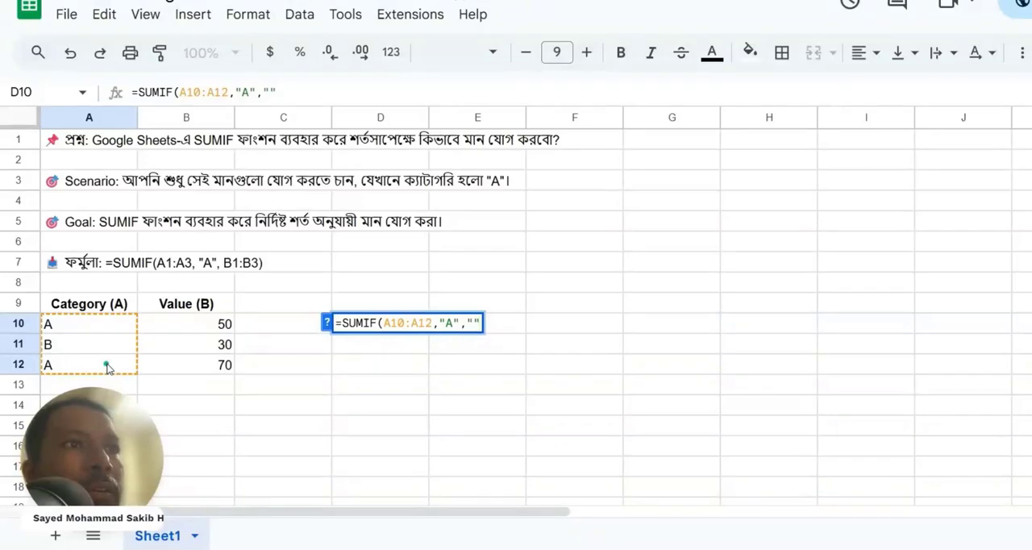
key(BackSpace)
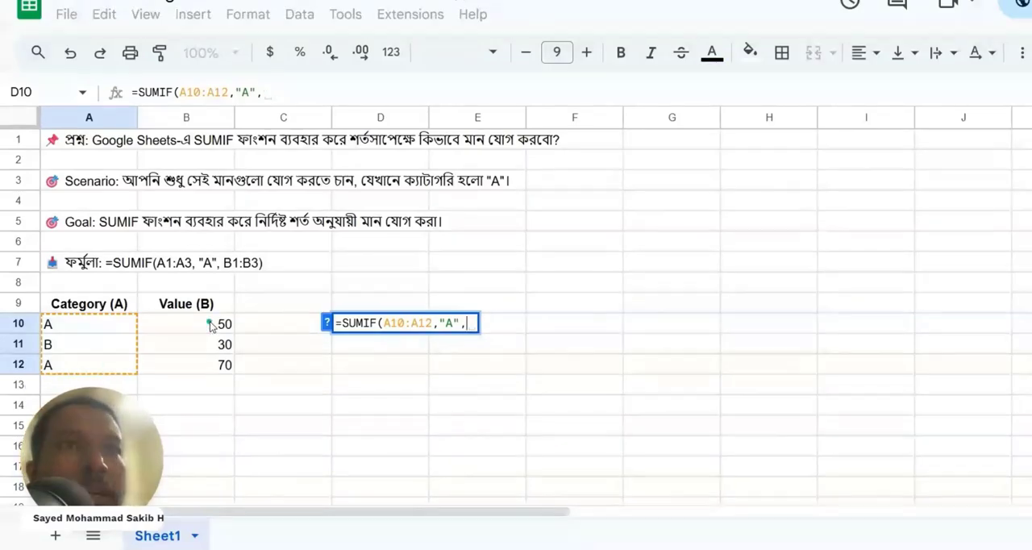
drag(210, 323, 213, 367)
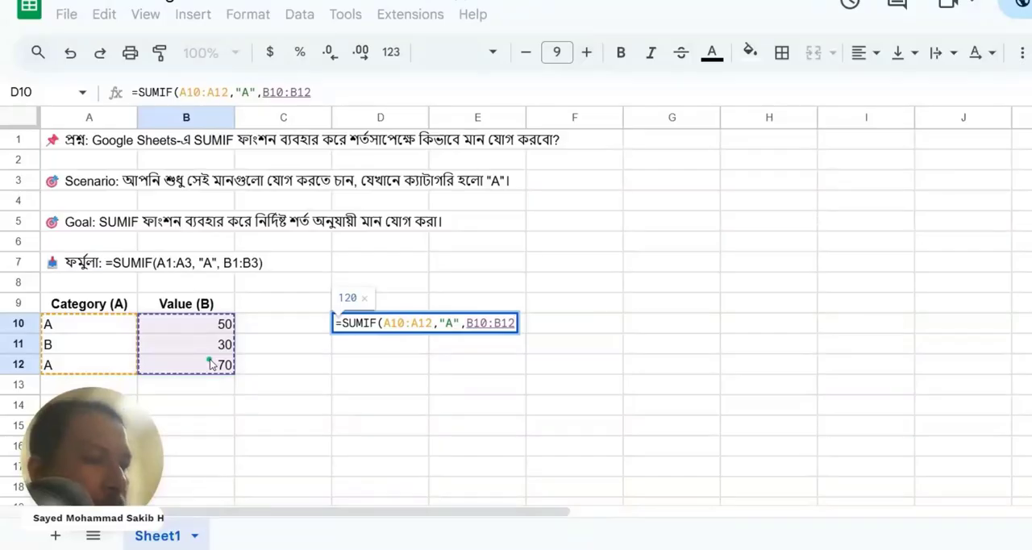
text())
key(Return)
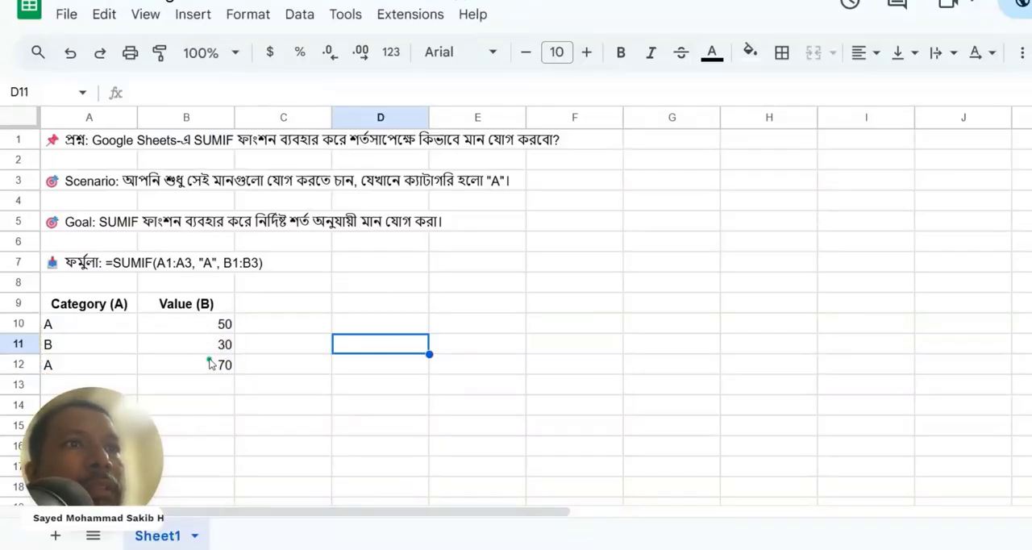
click(408, 330)
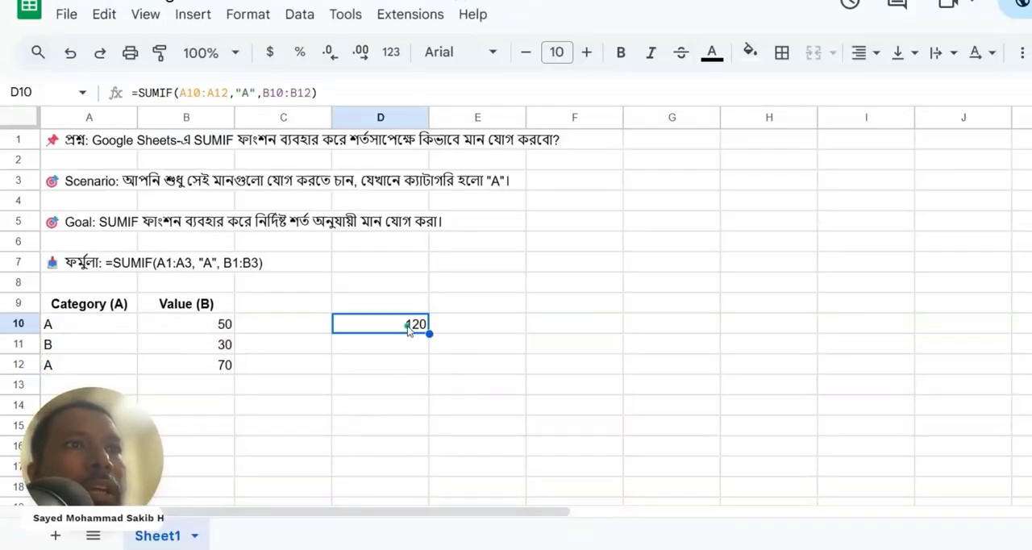
click(230, 331)
click(229, 370)
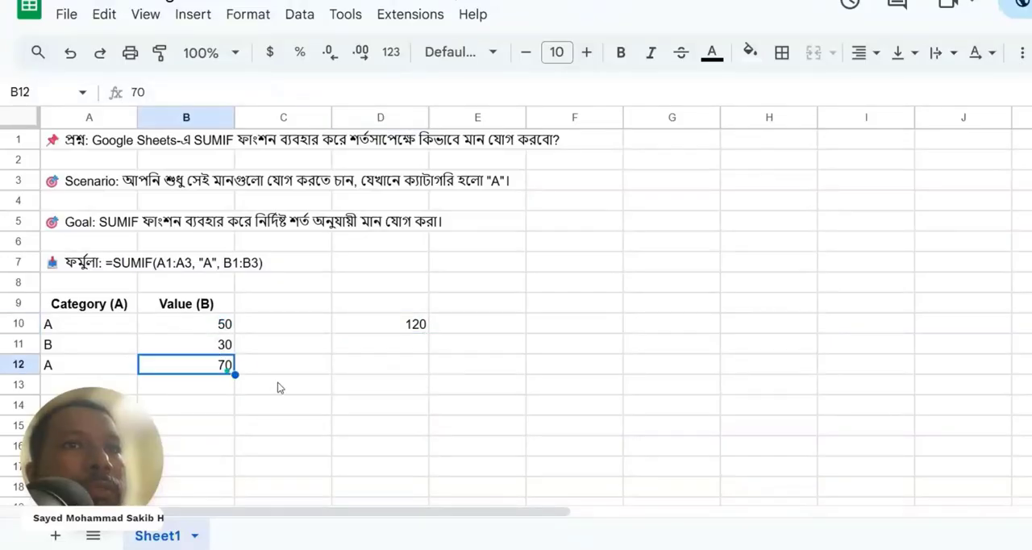
- Enter the category labels A in cell D9 and B in cell E9
click(398, 347)
click(407, 305)
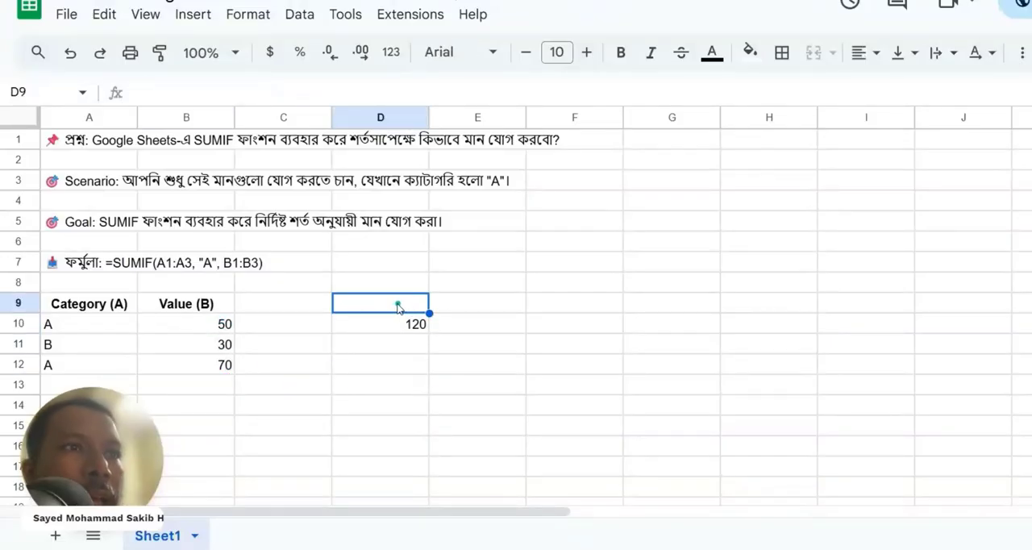
text(A)
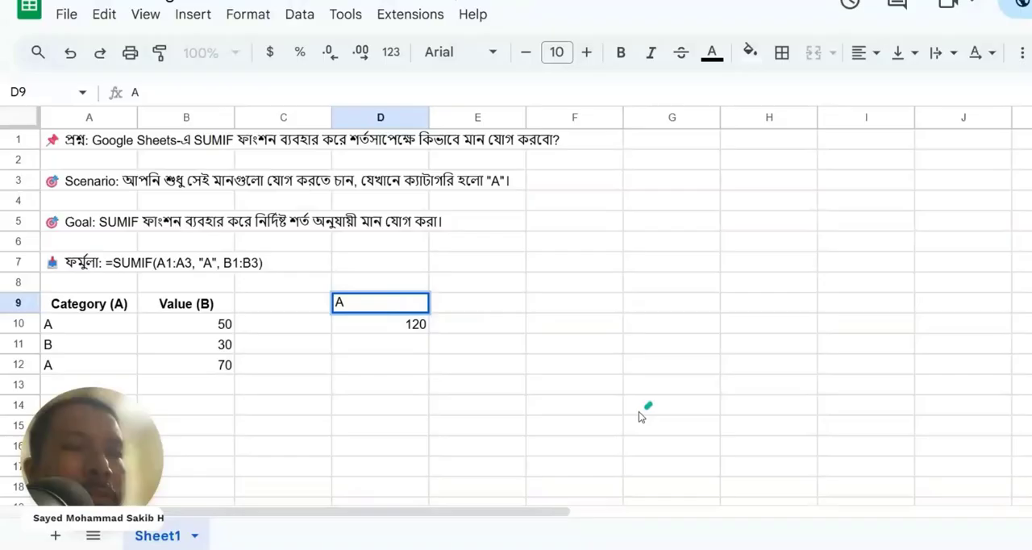
click(468, 426)
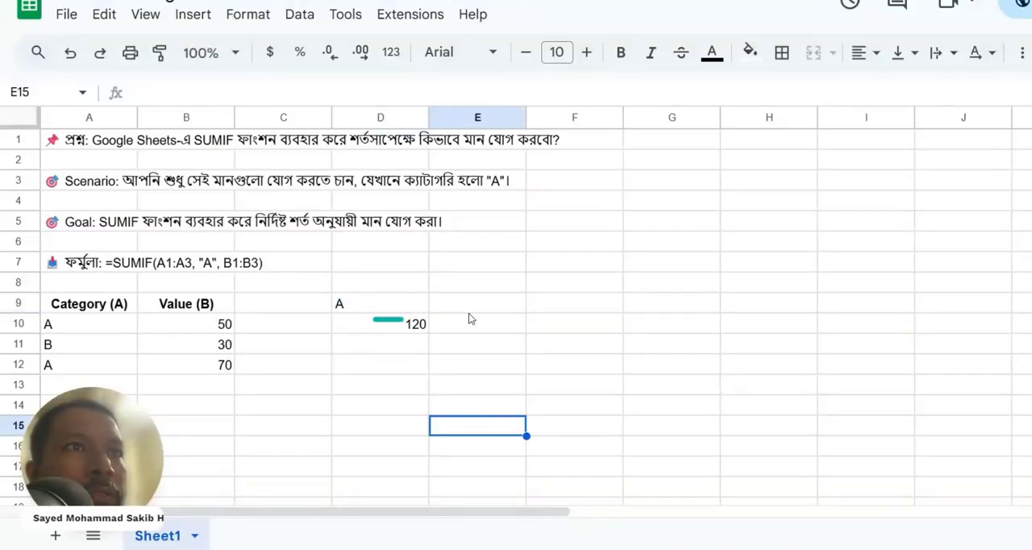
click(493, 308)
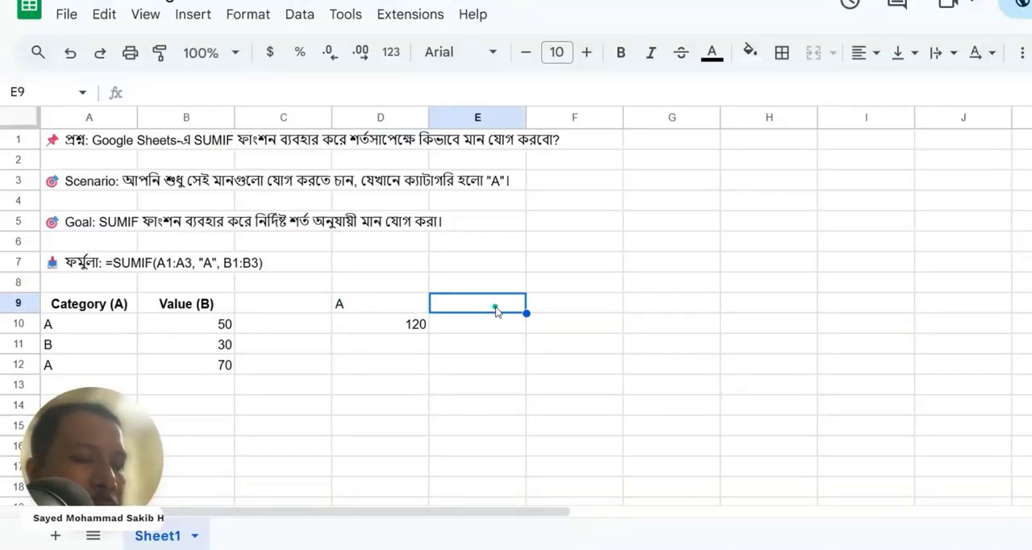
text(B)
click(472, 365)
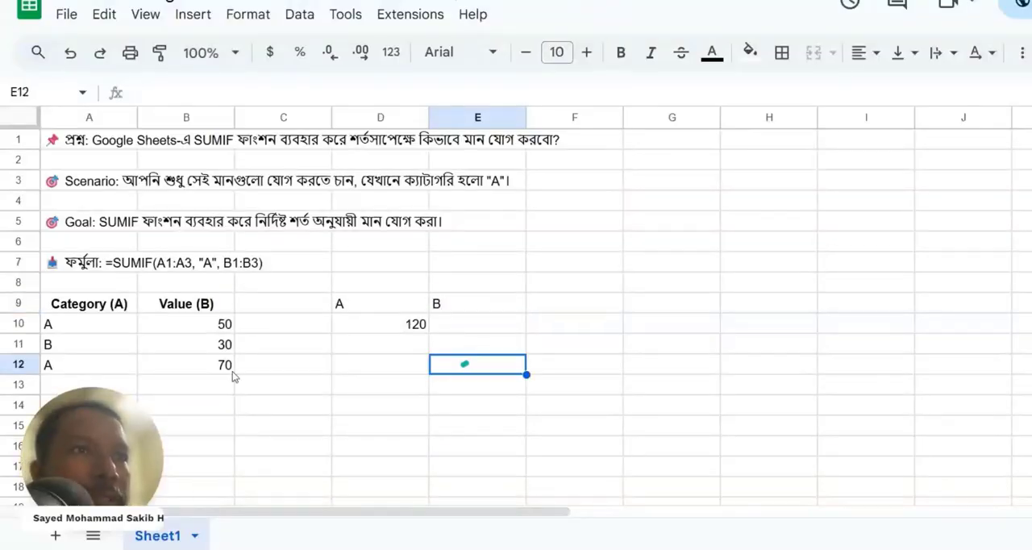
- Add category B with value 100 in row 13 of the table, and review both category B rows
click(68, 380)
text(B)
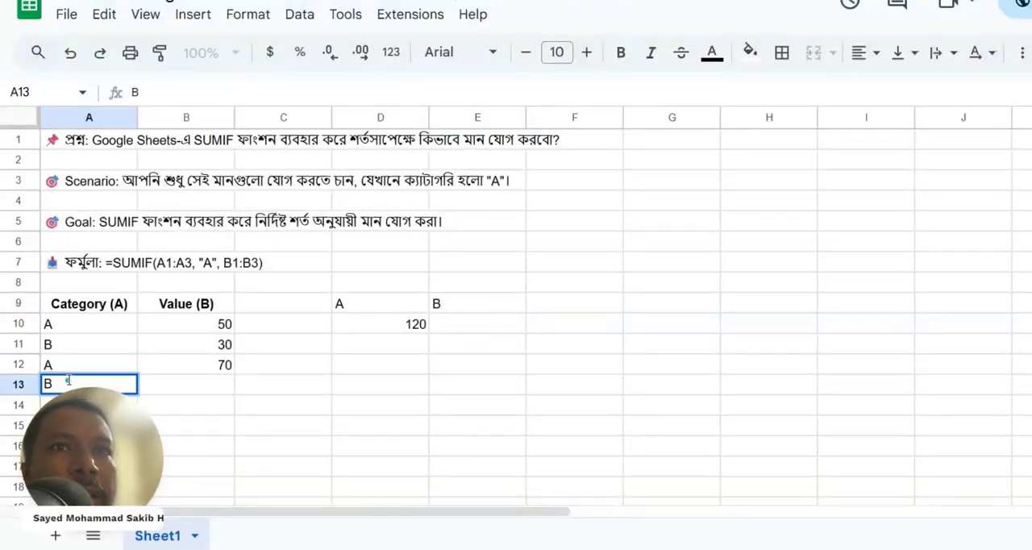
click(208, 389)
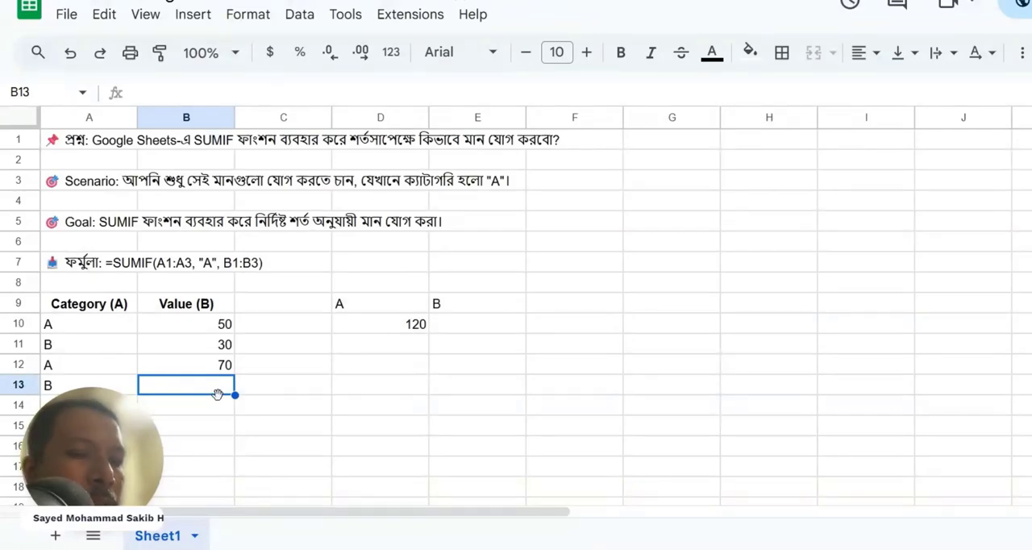
text(100)
click(416, 411)
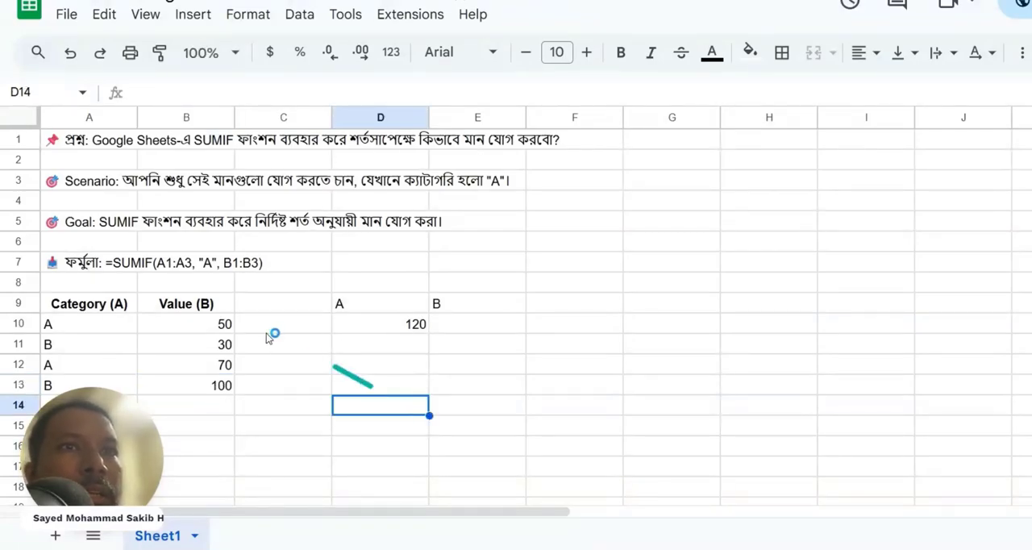
click(56, 348)
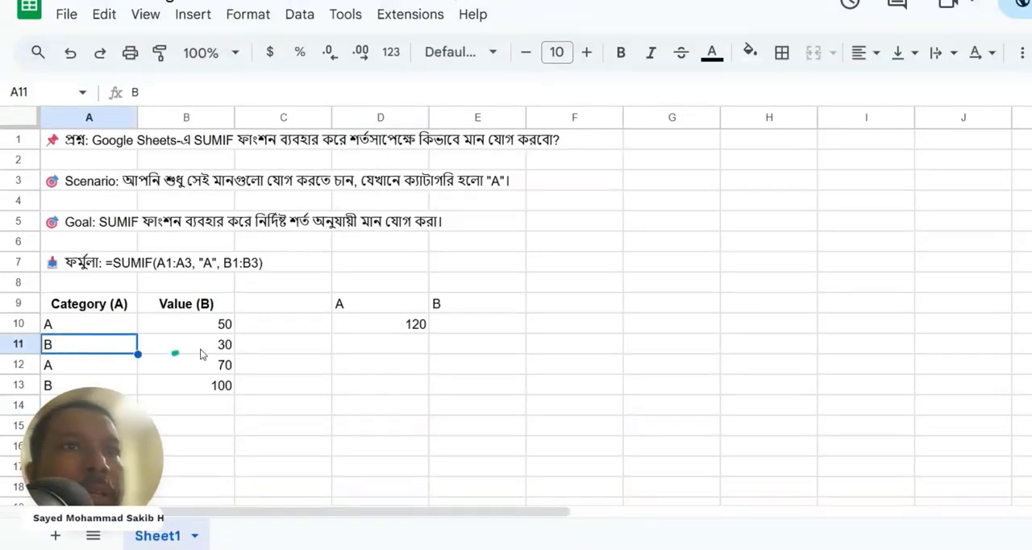
click(220, 345)
click(50, 385)
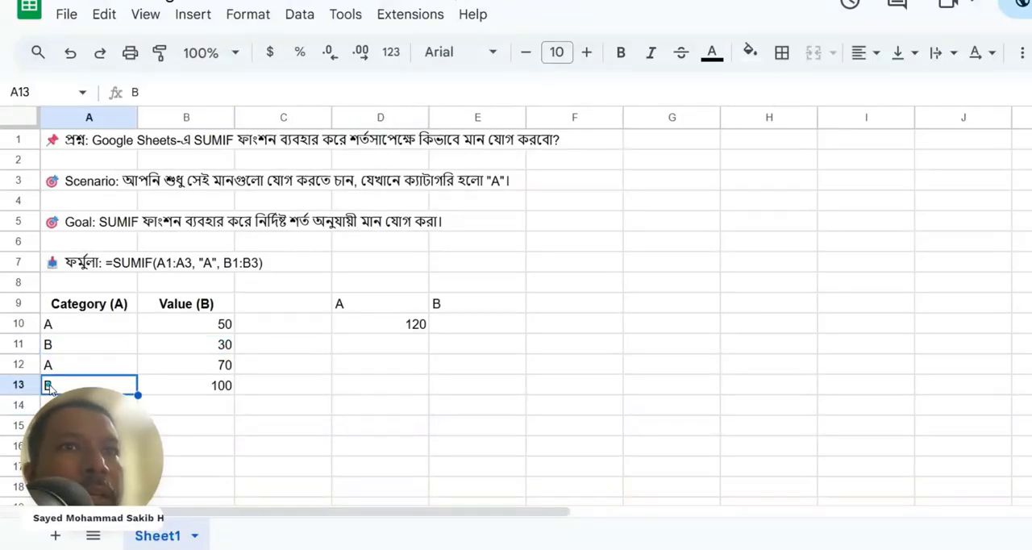
click(212, 390)
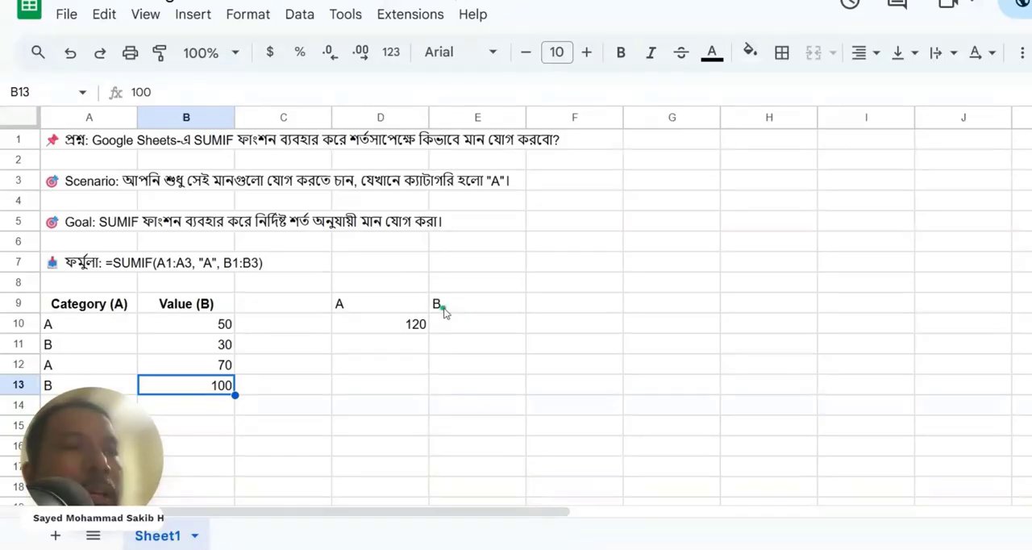
- Begin a SUMIF formula in cell E10 with A10:A13 as the criteria range
click(443, 311)
click(462, 331)
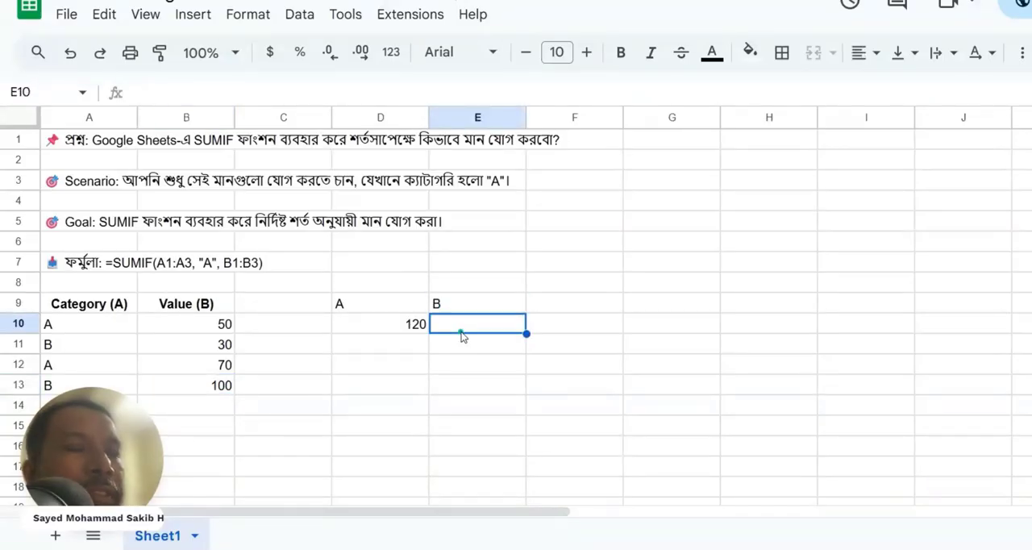
text(=)
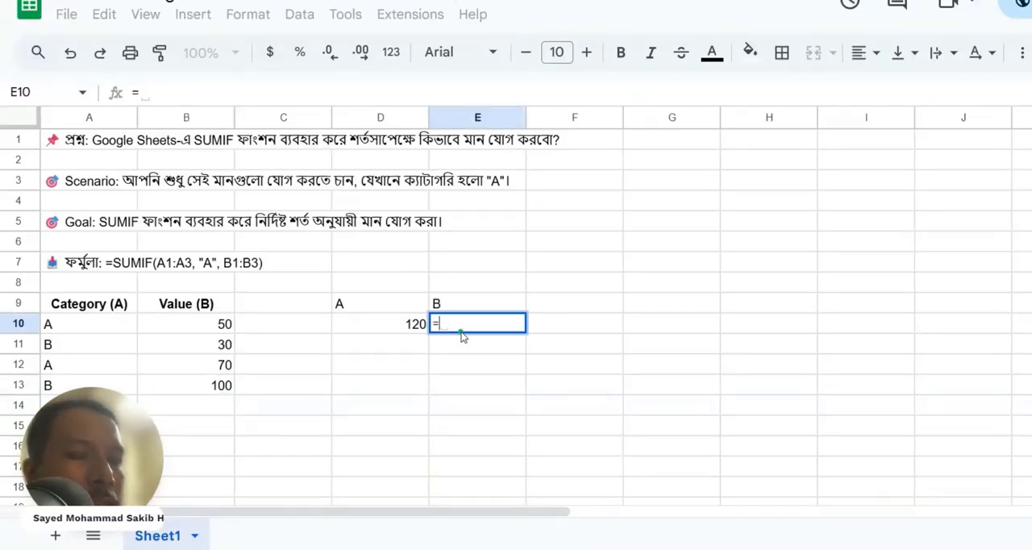
text(sum)
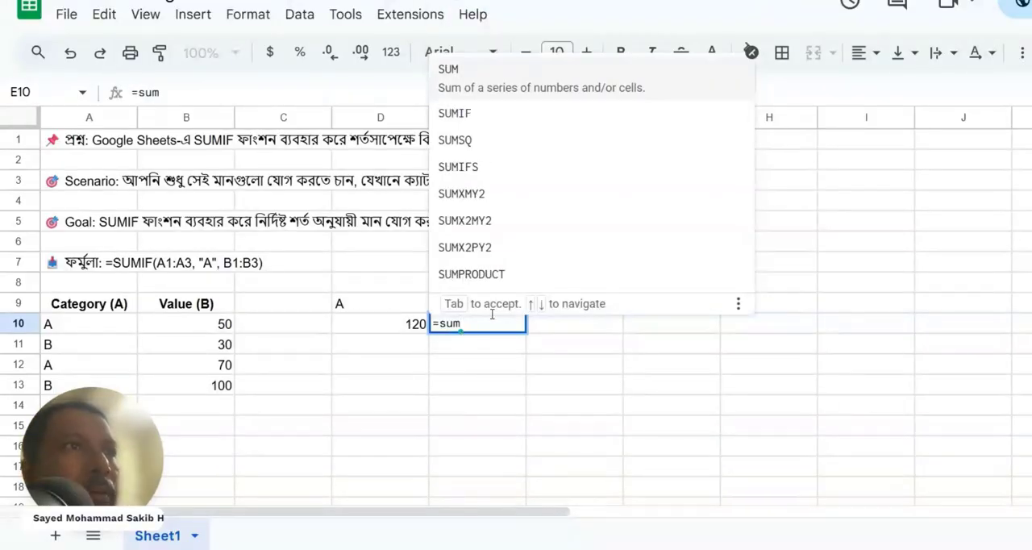
click(495, 103)
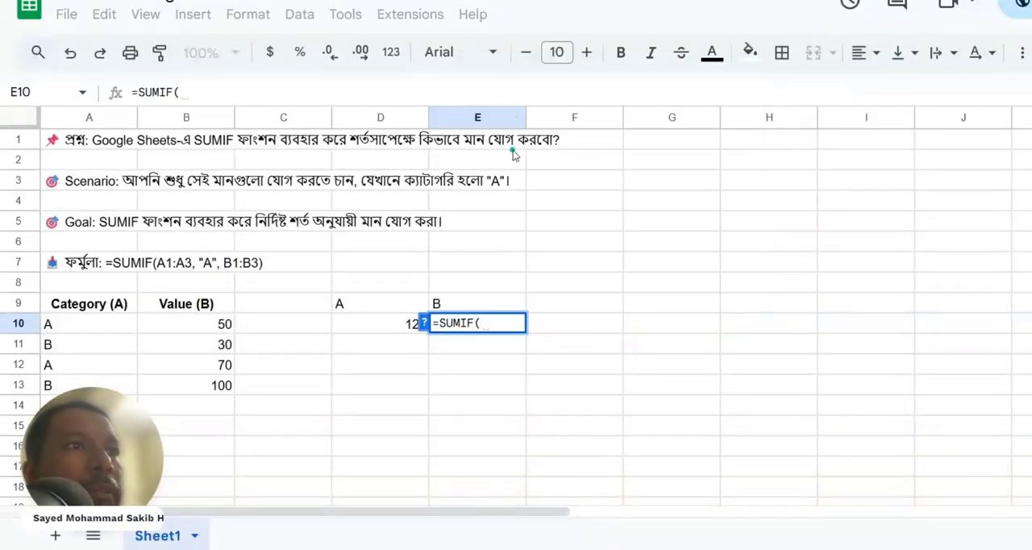
drag(105, 326, 102, 378)
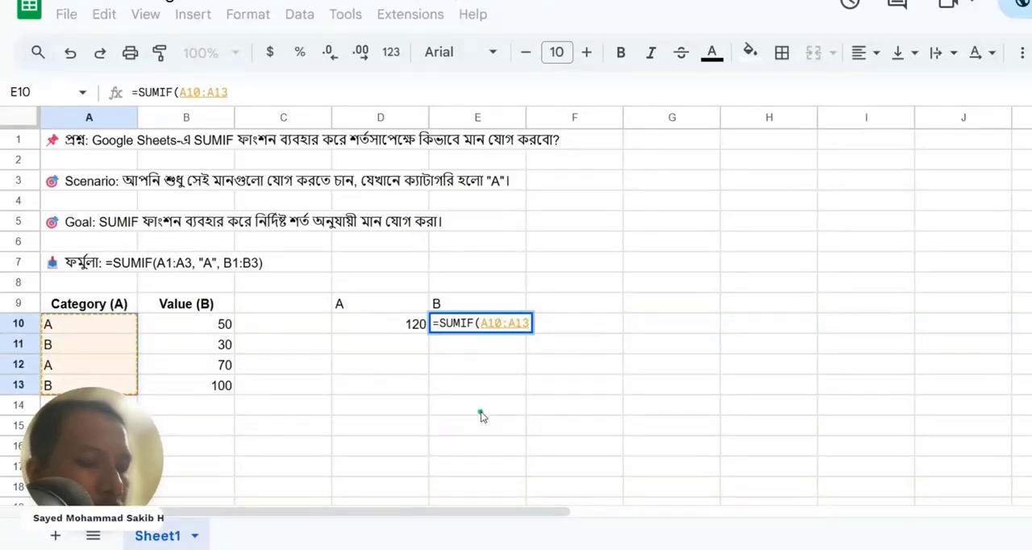
- Complete the E10 formula with criterion "B" and sum range B10:B13
text(, "B")
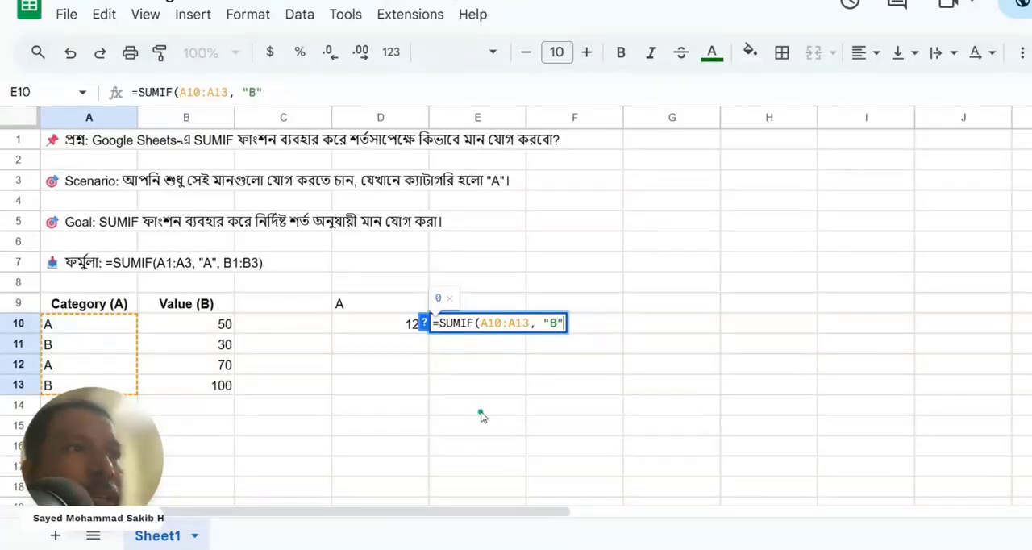
text(,)
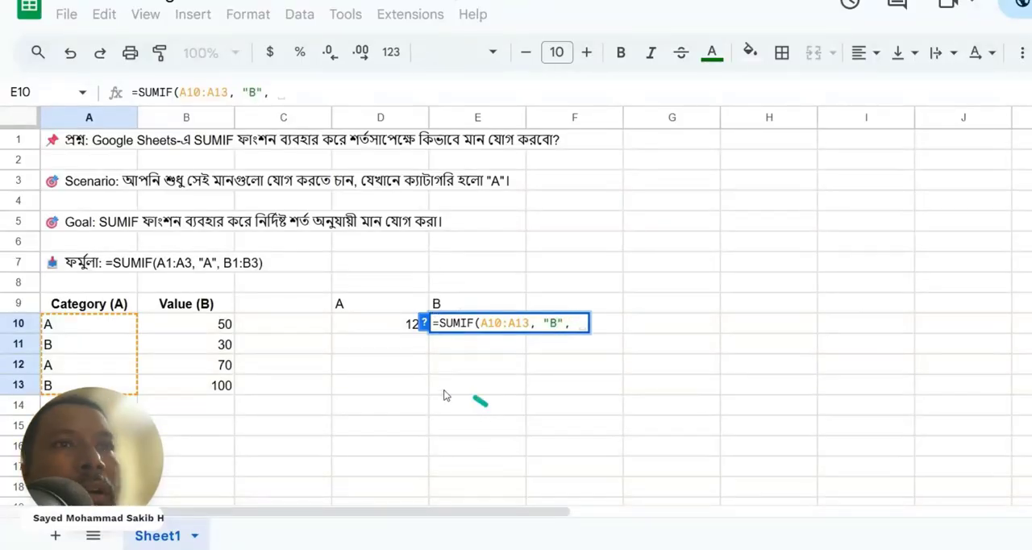
drag(218, 322, 218, 345)
drag(220, 385, 226, 390)
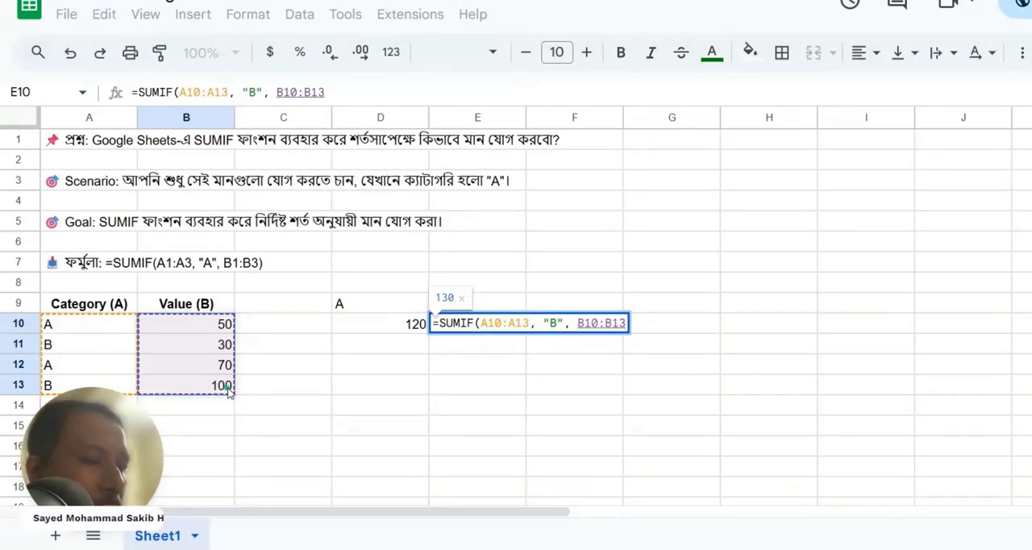
text())
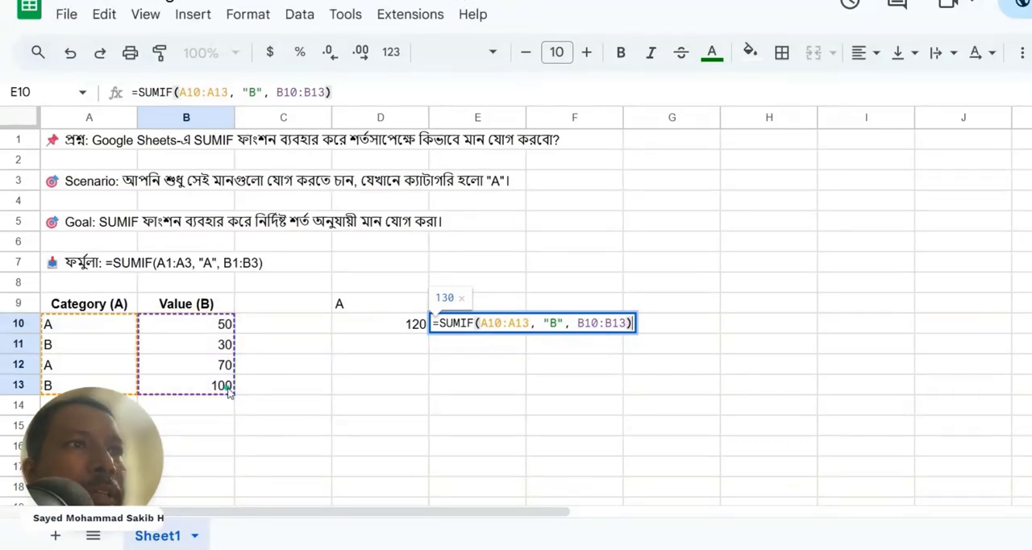
key(Return)
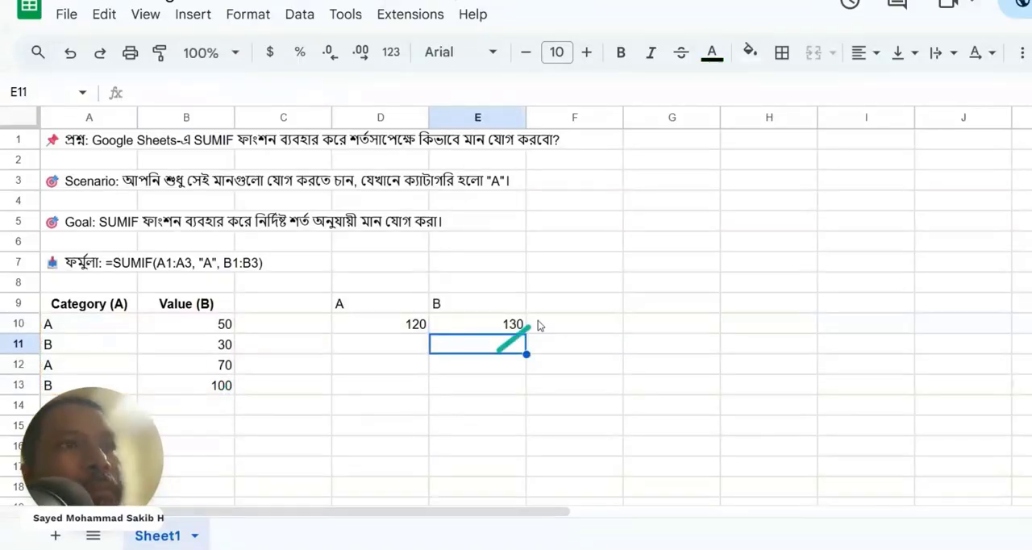
- Check the E10 total against the category B entries in rows 11 and 13
click(491, 325)
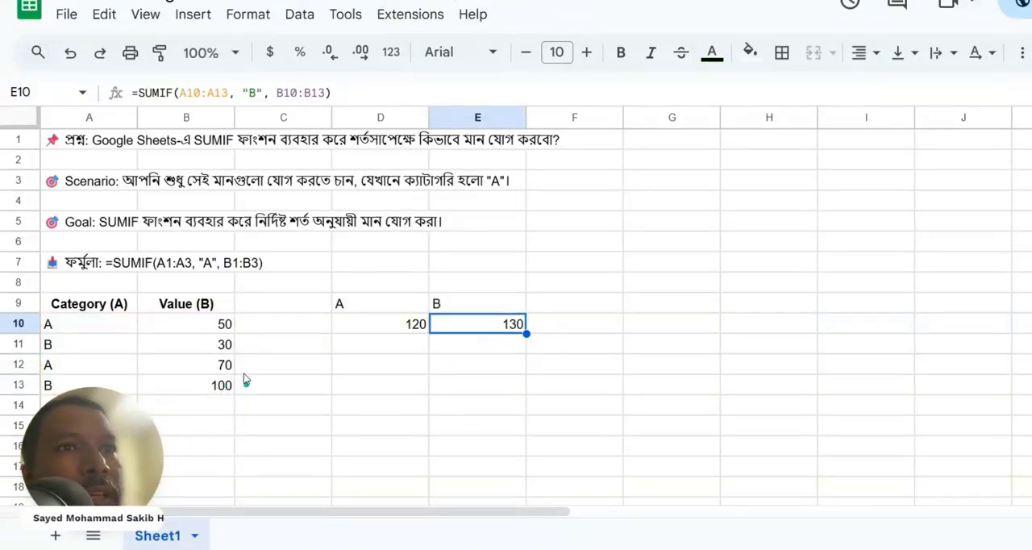
click(75, 346)
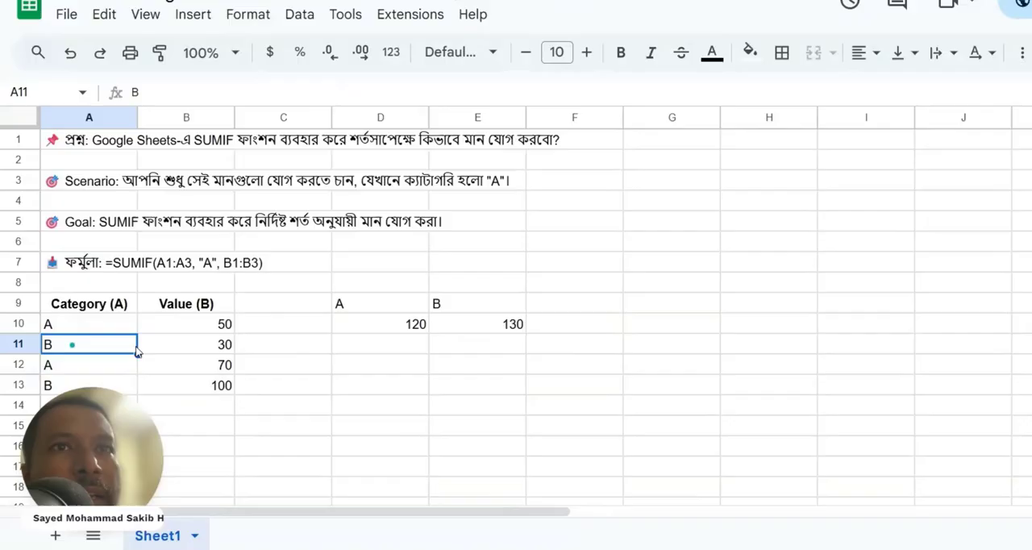
click(223, 342)
click(98, 386)
click(225, 389)
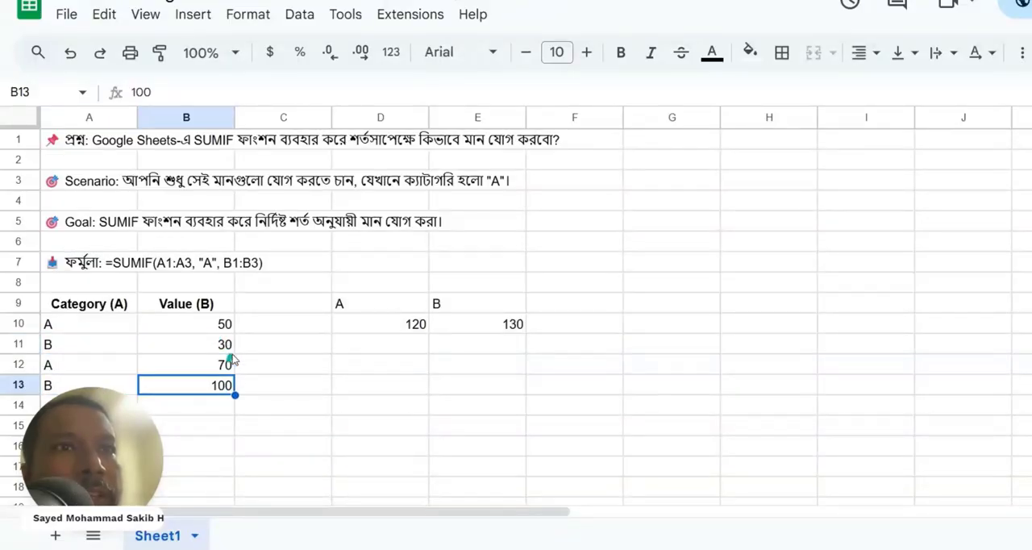
click(225, 347)
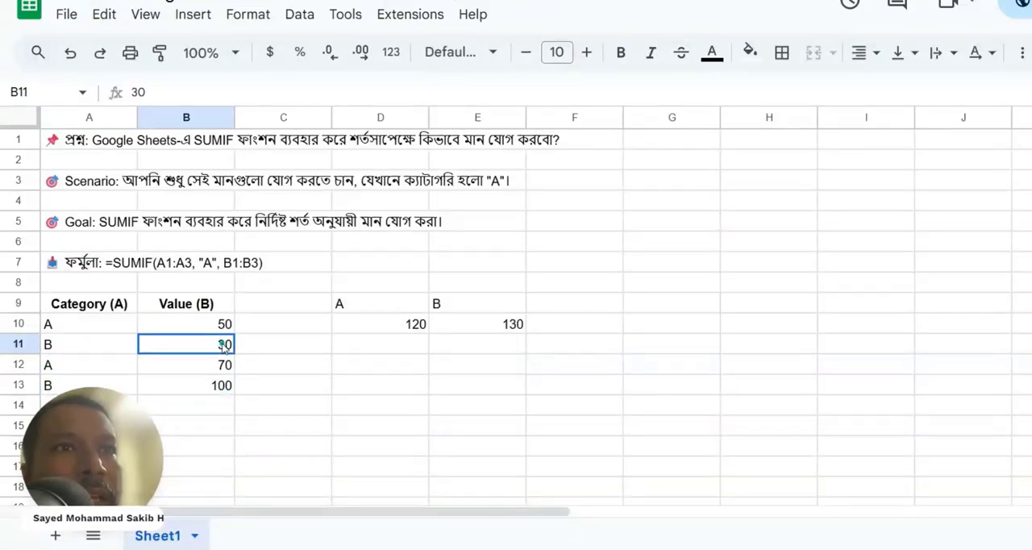
click(507, 324)
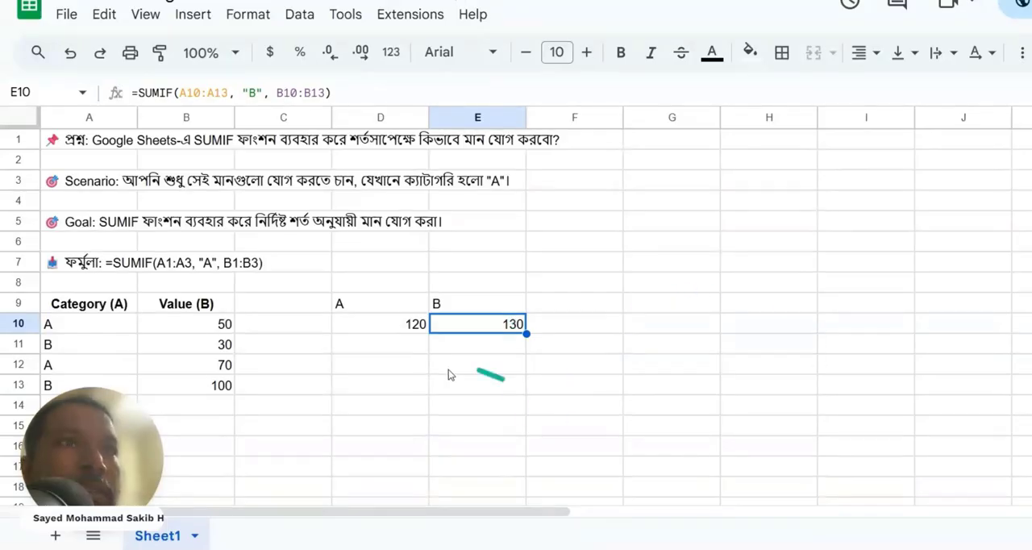